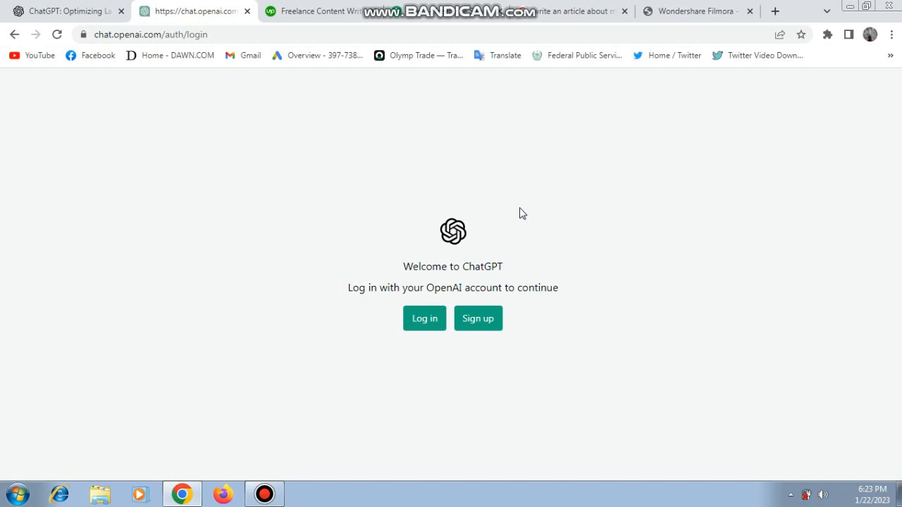
Start logging in to ChatGPT with the prefilled account e-mail, completing the "I'm not a robot" check and continuing.
click(484, 321)
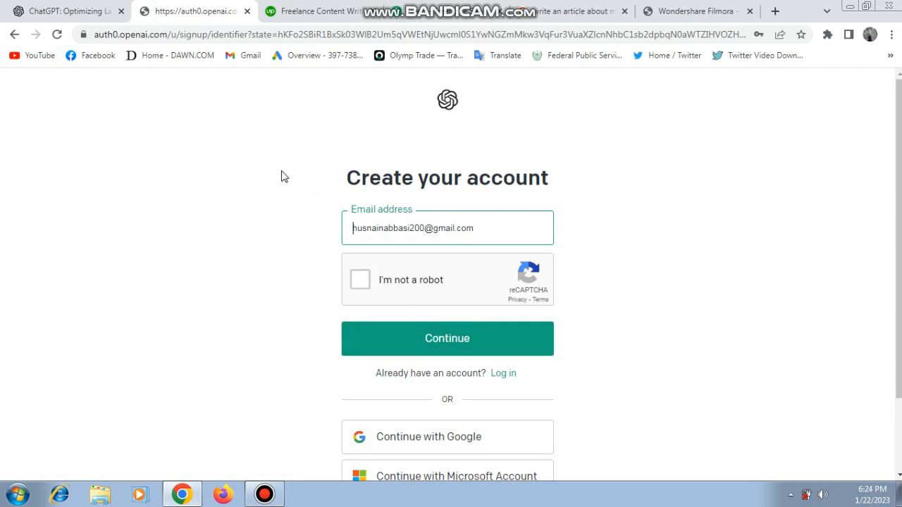
click(14, 35)
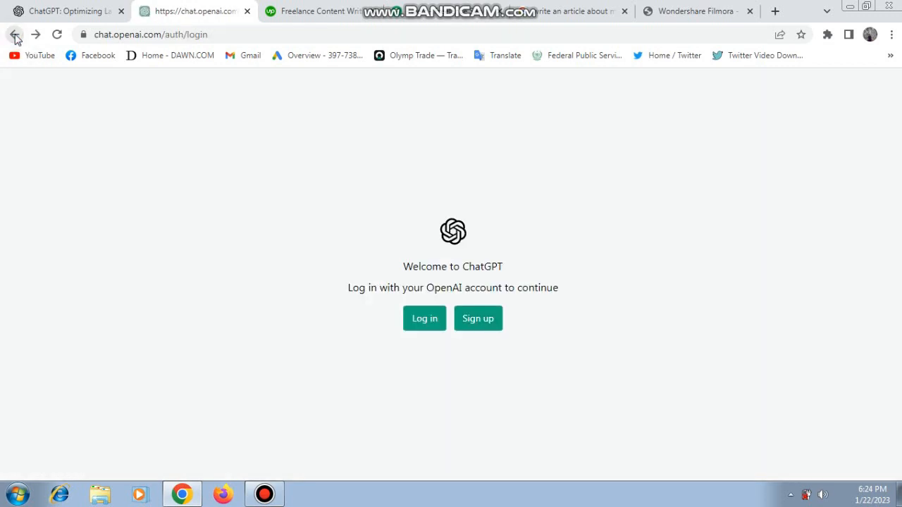
click(420, 321)
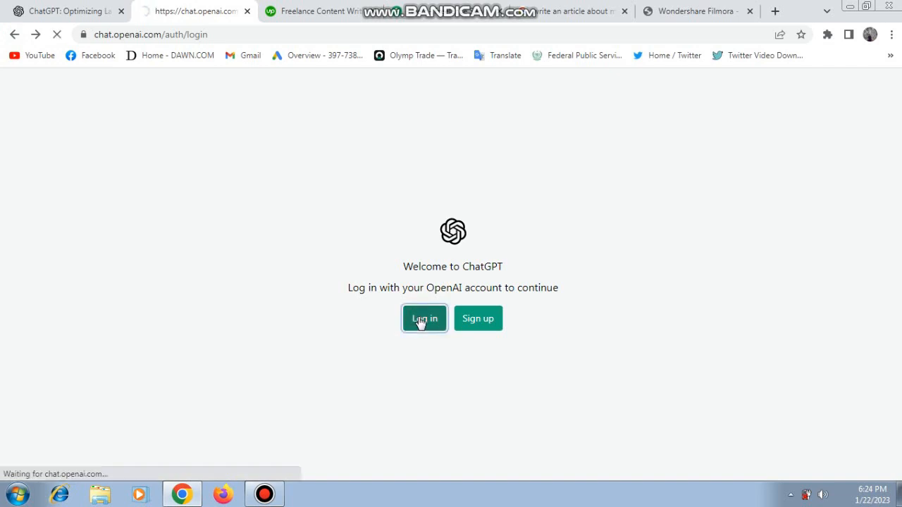
click(415, 230)
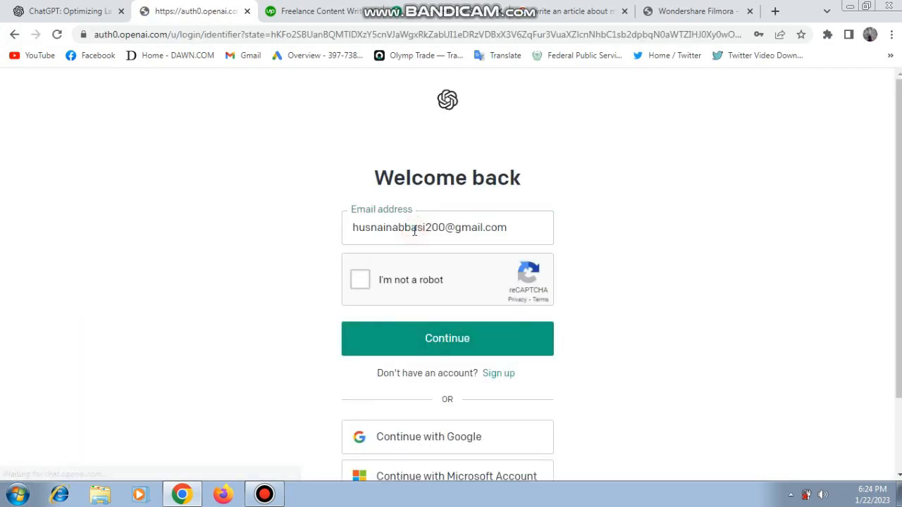
click(360, 283)
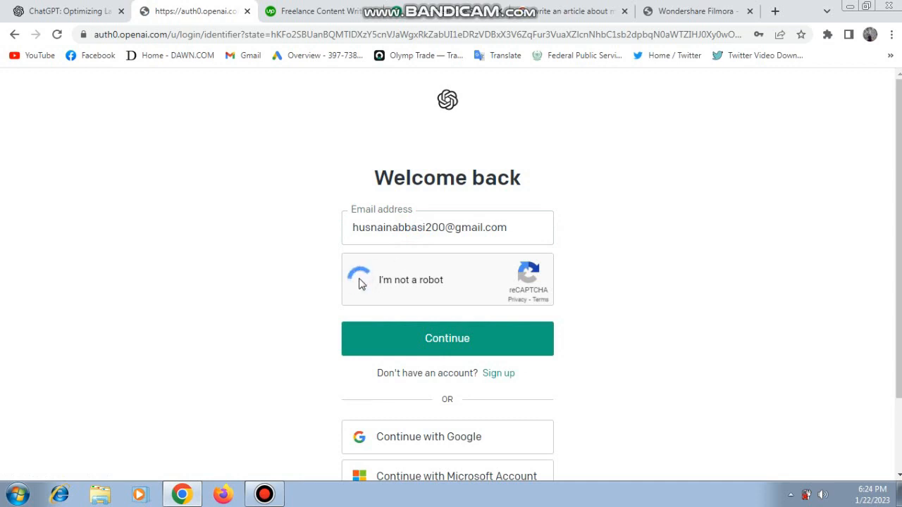
click(443, 341)
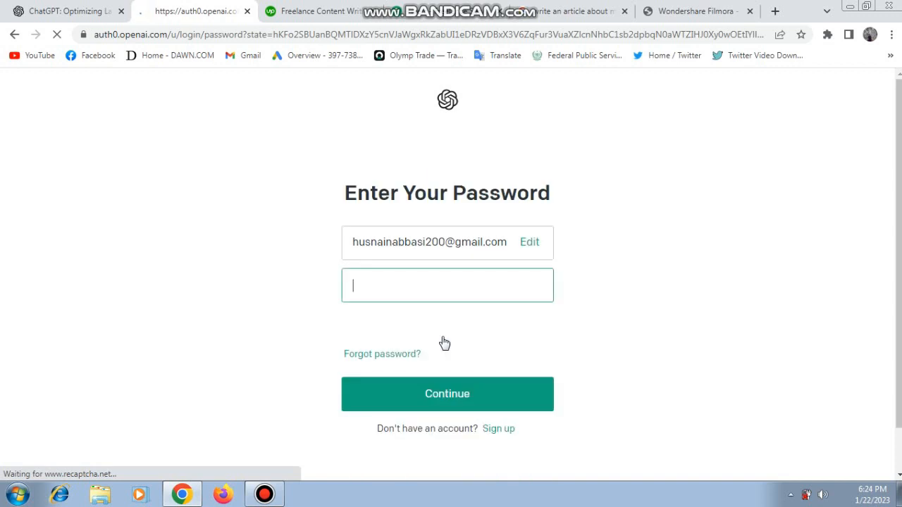
Enter the account password and continue to finish logging in to ChatGPT.
click(432, 285)
key(ctrl+v)
click(451, 380)
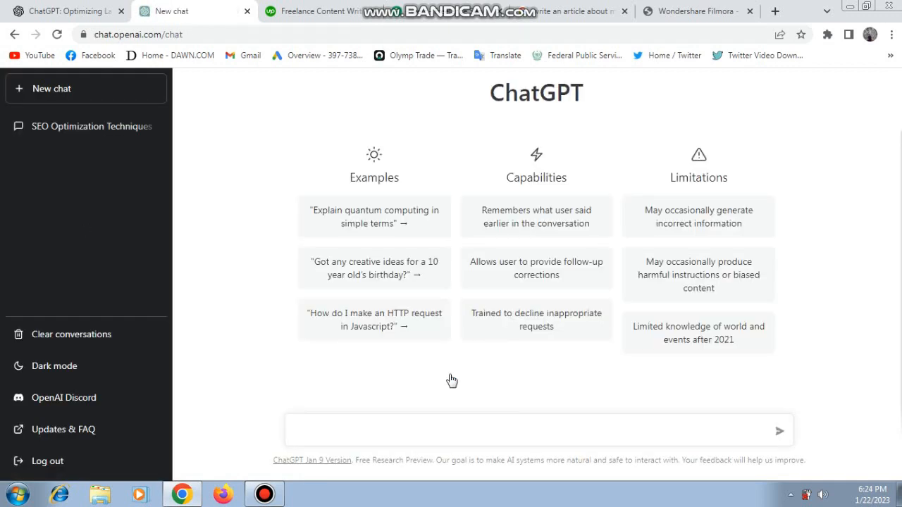
Switch from the ChatGPT prompt to Upwork's content writing job search and view its filters and search area.
click(474, 428)
click(446, 423)
click(314, 12)
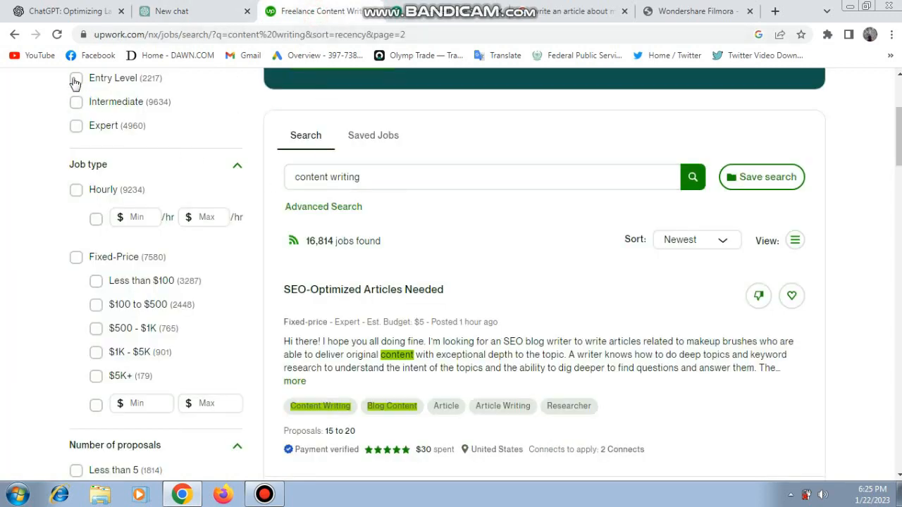
scroll(212, 134, up, 3)
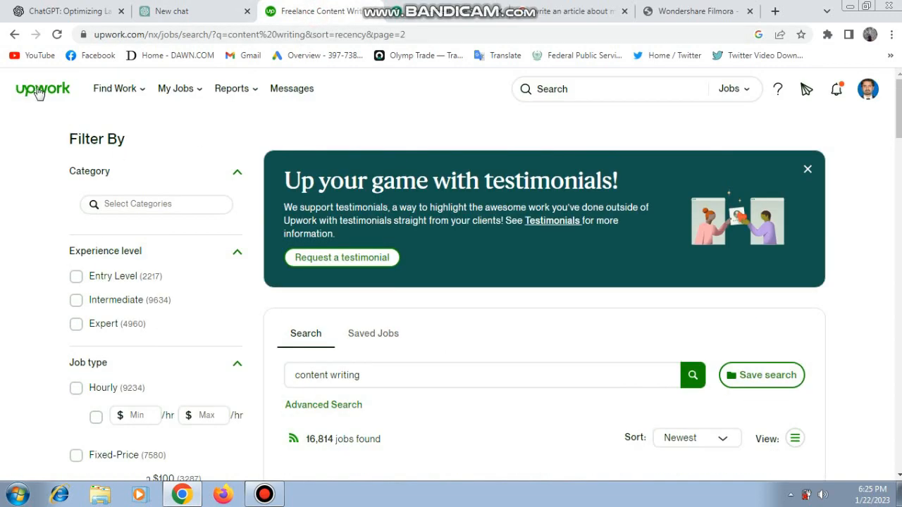
click(437, 12)
click(330, 11)
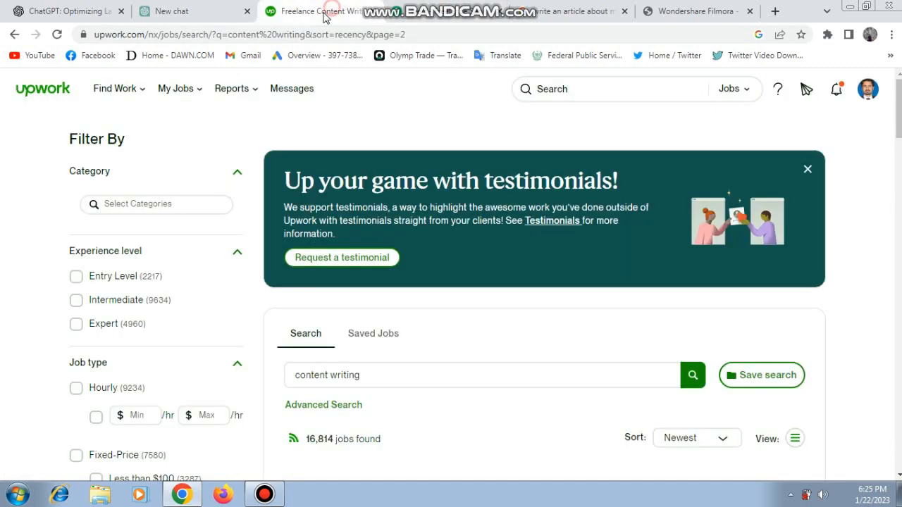
Browse the newest content writing job listings on Upwork, from the SEO-Optimized Articles Needed post onward.
scroll(510, 301, down, 2)
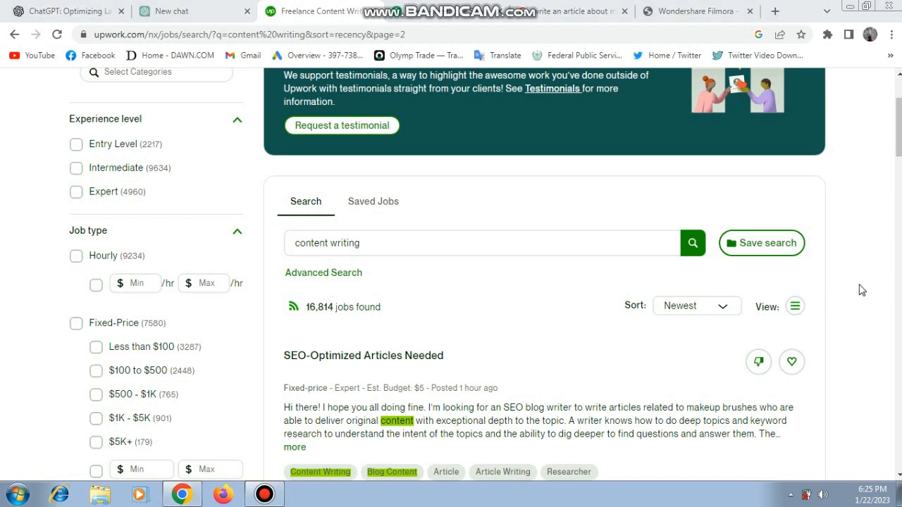
drag(899, 124, 899, 184)
click(864, 169)
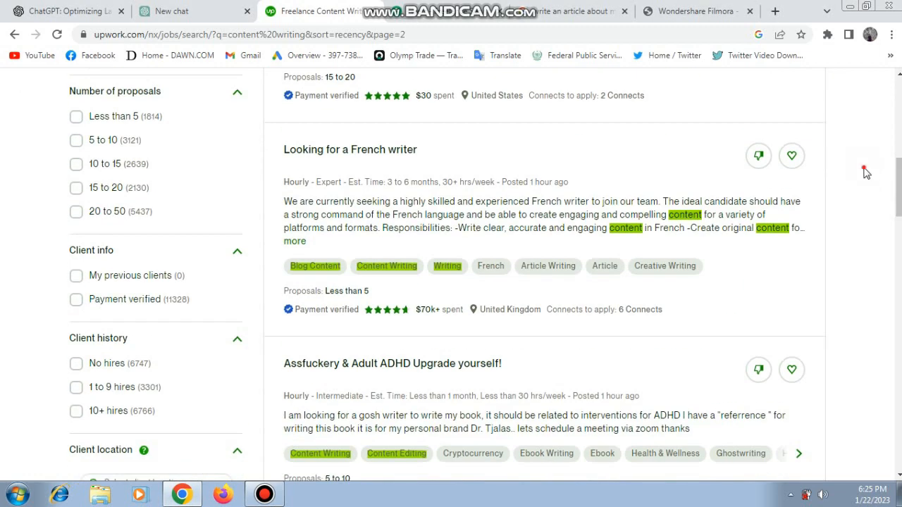
scroll(829, 197, down, 4)
scroll(822, 212, up, 4)
scroll(451, 169, up, 3)
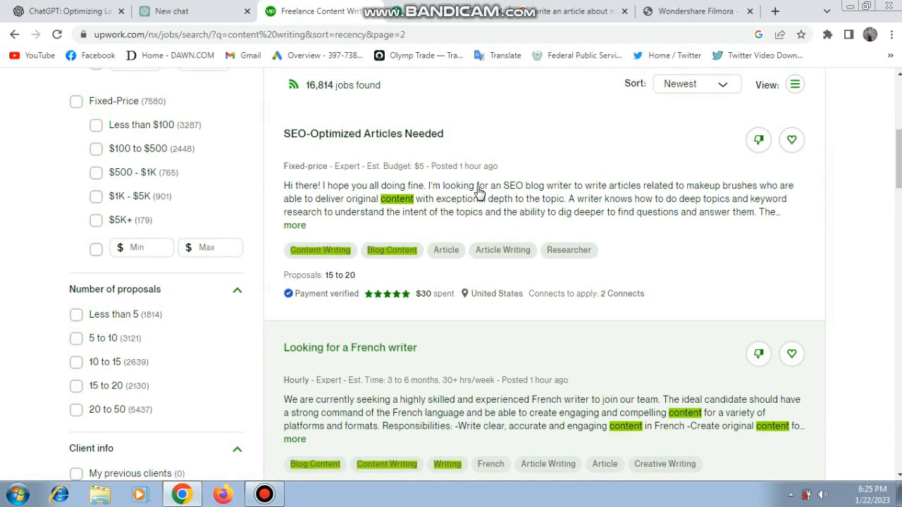
scroll(458, 263, up, 2)
scroll(547, 250, down, 2)
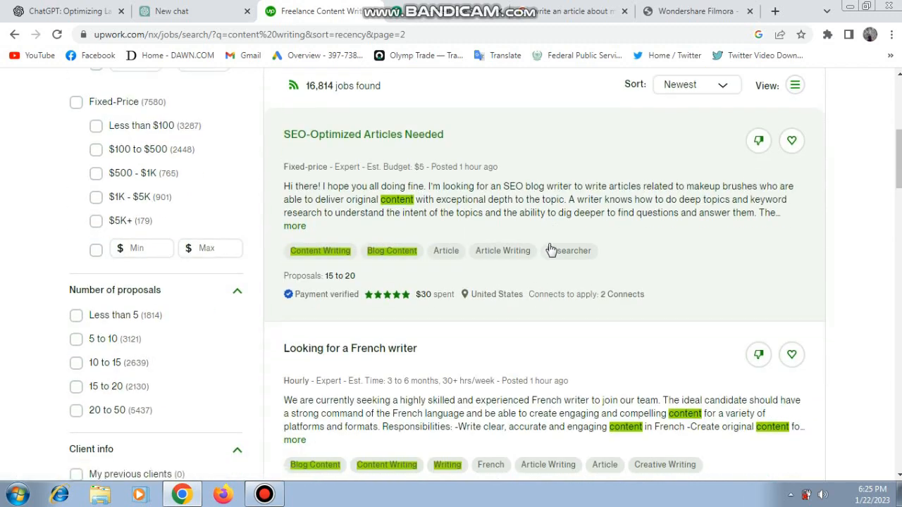
scroll(551, 250, up, 5)
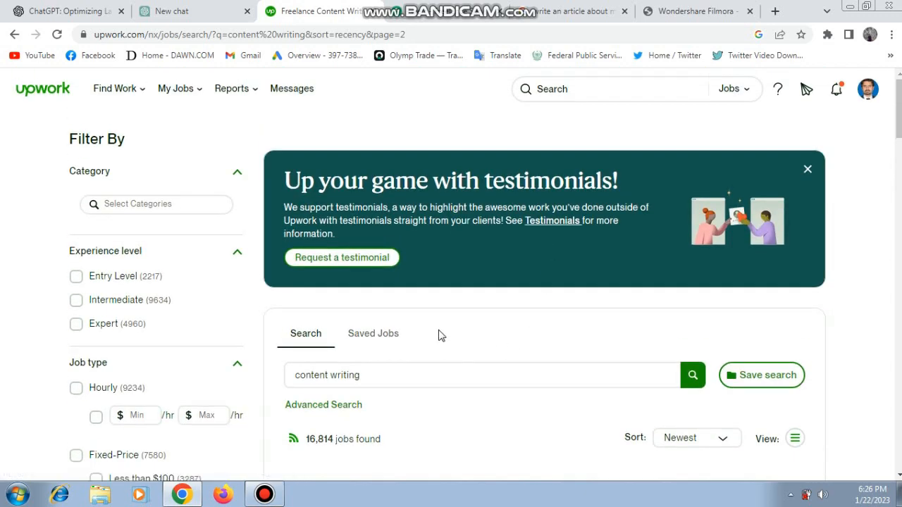
Compare ChatGPT's empty prompt with the requirements of the SEO-Optimized Articles Needed job on Upwork.
click(215, 10)
click(409, 431)
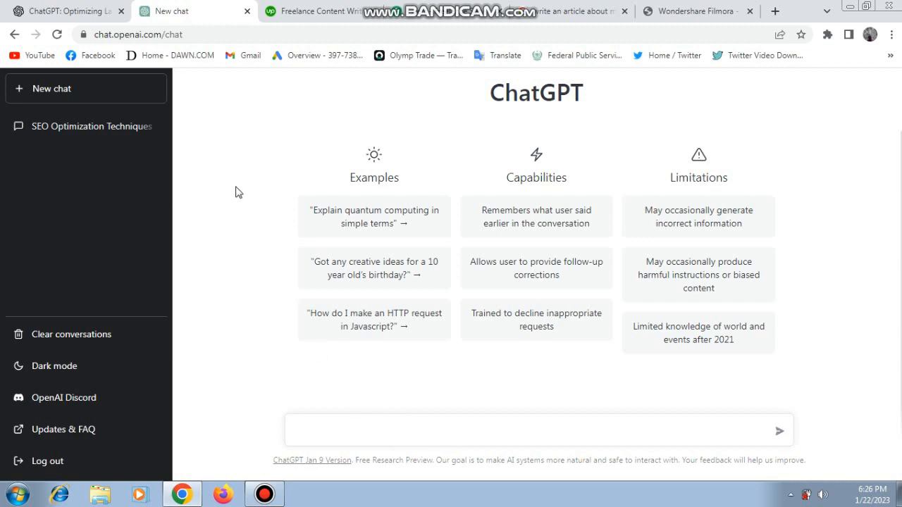
click(285, 14)
scroll(341, 314, down, 3)
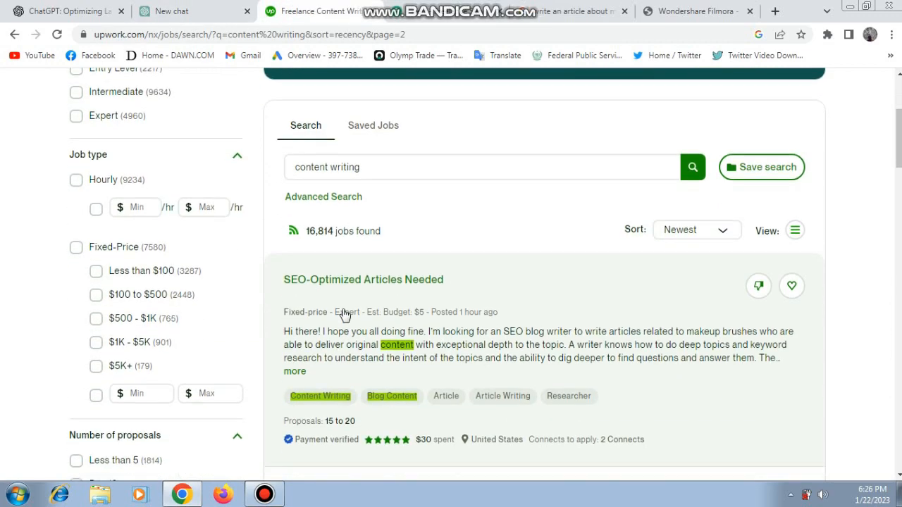
scroll(344, 315, down, 1)
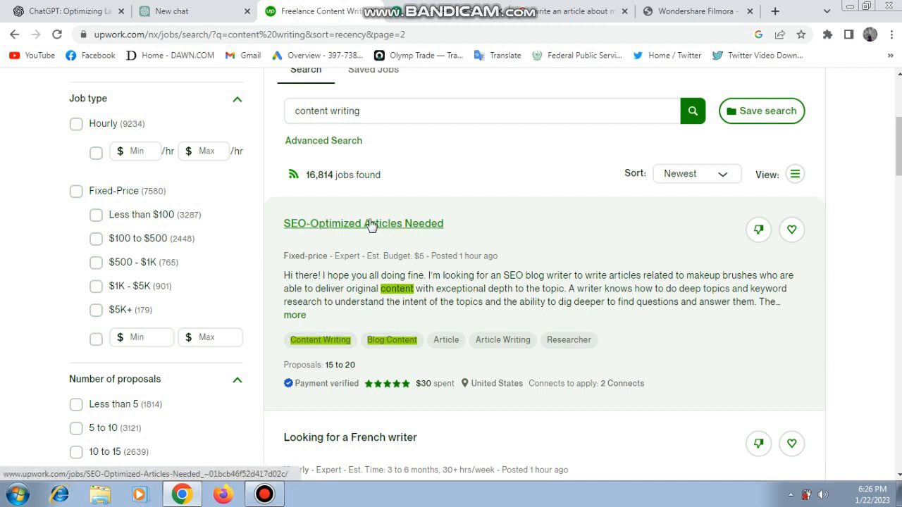
click(187, 10)
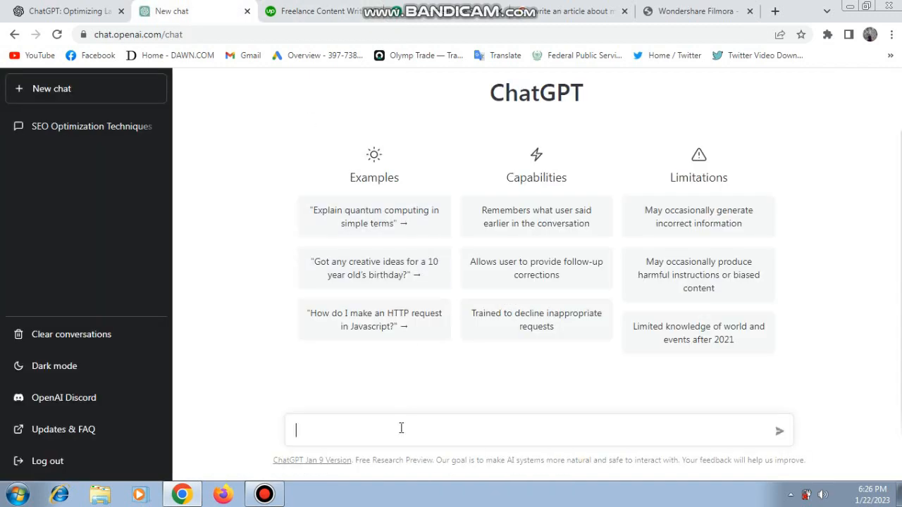
click(345, 12)
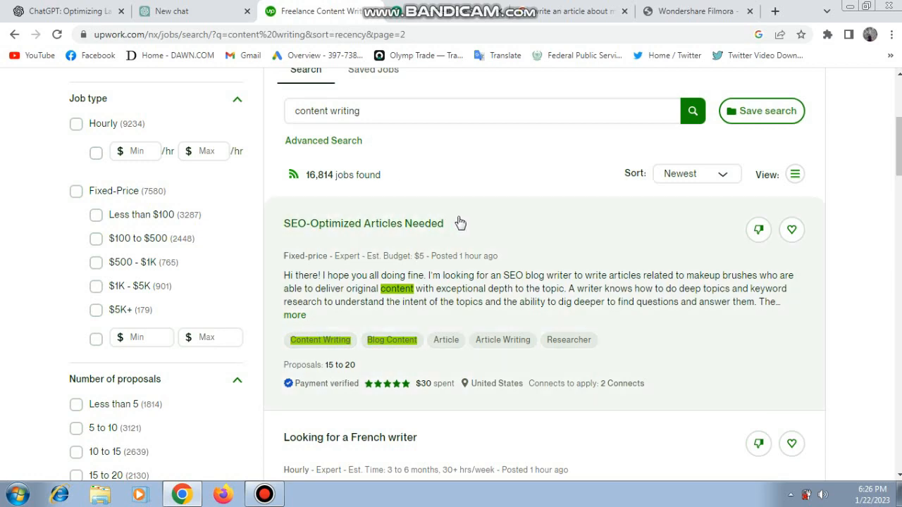
Check the number of content writing jobs found on Upwork, and view the service categories on Fiverr's home page.
scroll(453, 204, up, 3)
scroll(434, 232, down, 2)
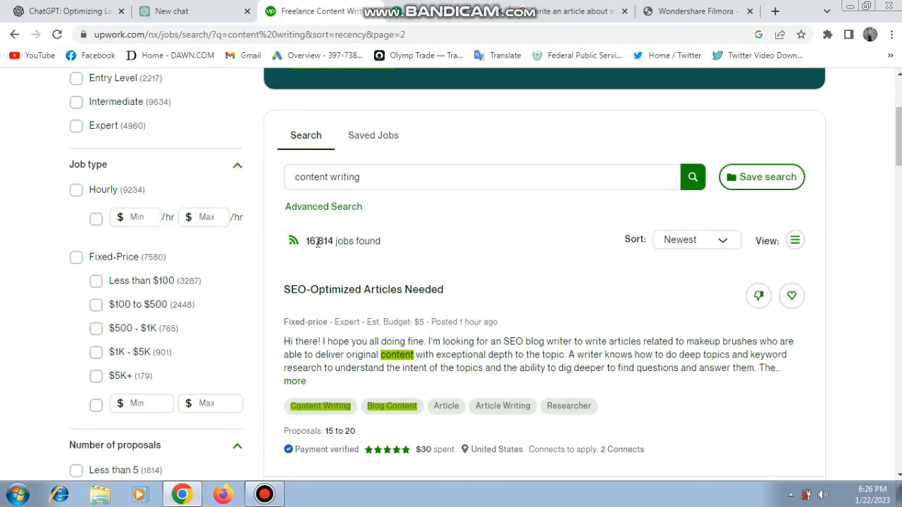
drag(311, 241, 337, 241)
click(530, 220)
click(452, 8)
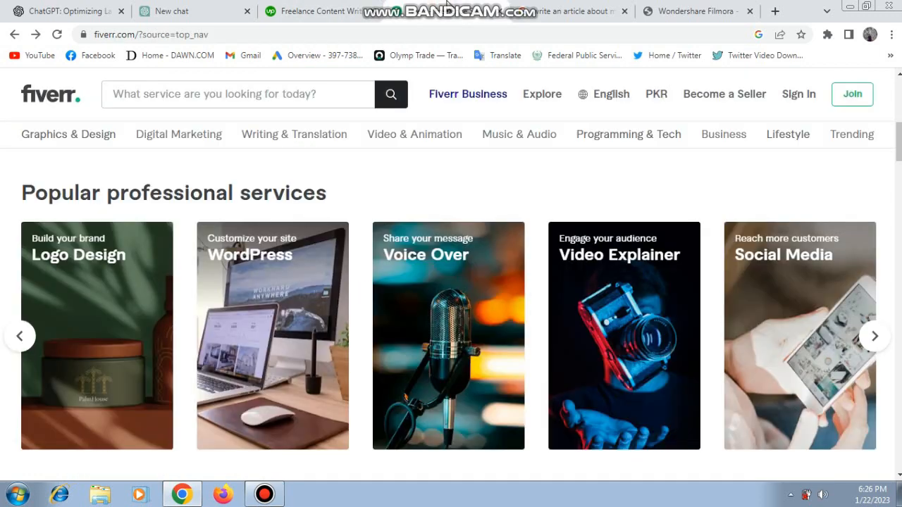
mouse_move(277, 141)
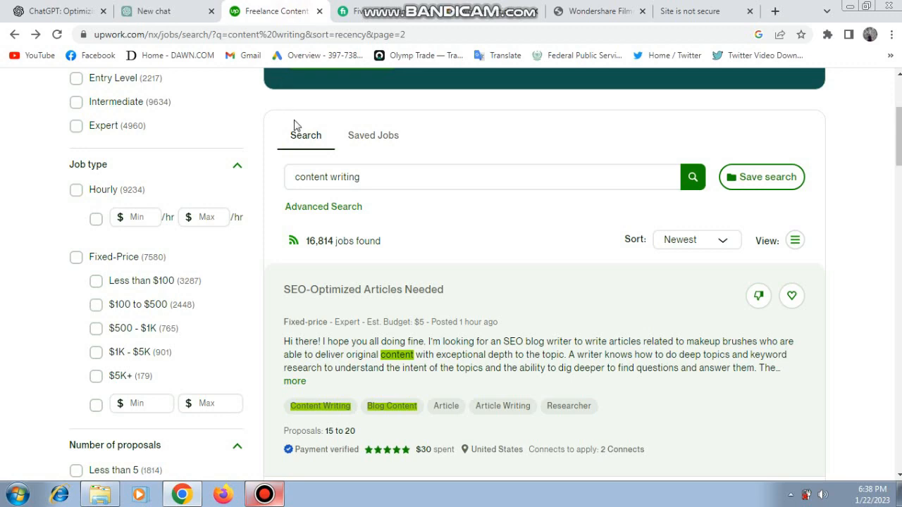
Review the SEO-Optimized Articles Needed and Looking for a French writer postings in Upwork's content writing results.
scroll(32, 208, up, 3)
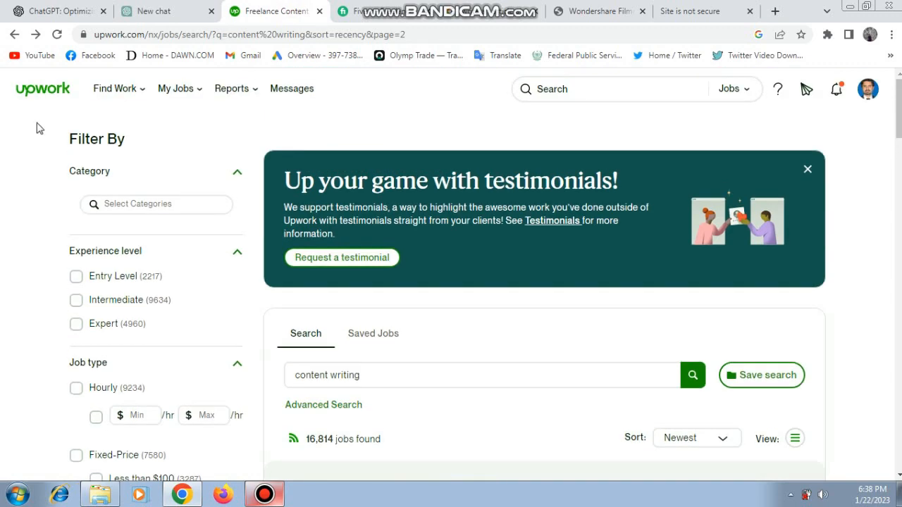
scroll(50, 165, down, 3)
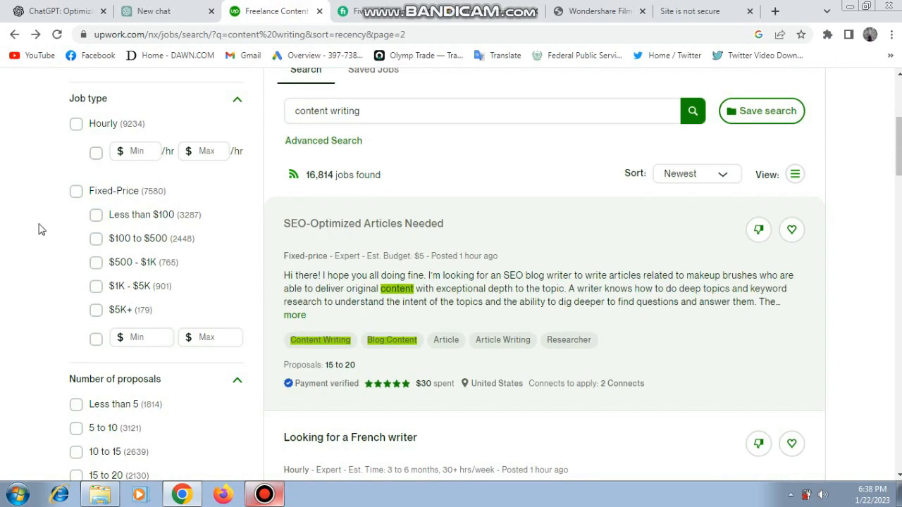
scroll(417, 243, down, 1)
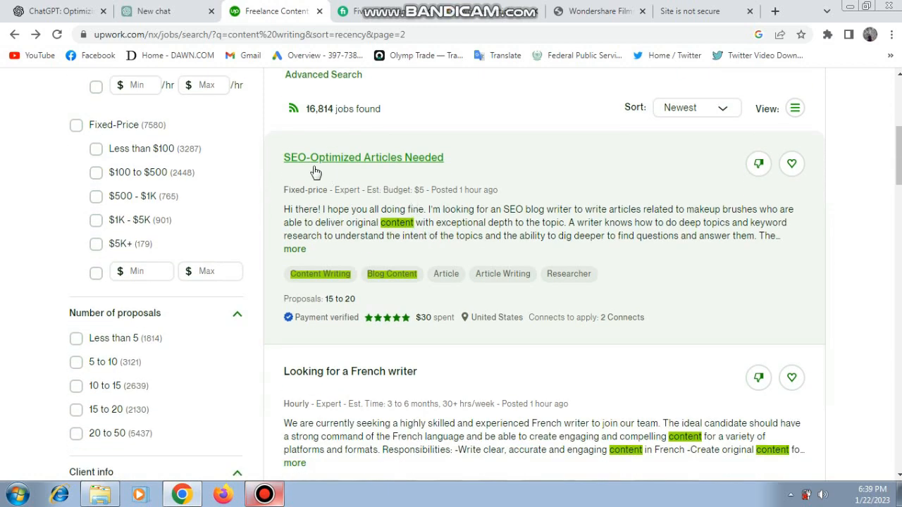
scroll(483, 224, down, 2)
scroll(483, 224, down, 2)
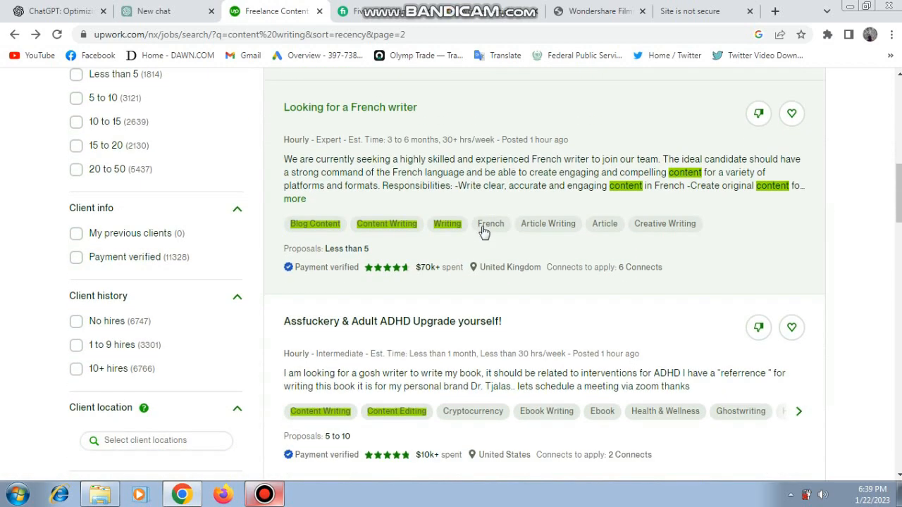
scroll(484, 232, up, 3)
Switch to ChatGPT and submit the prompt "write for 30 seconds on seo optimization".
click(180, 8)
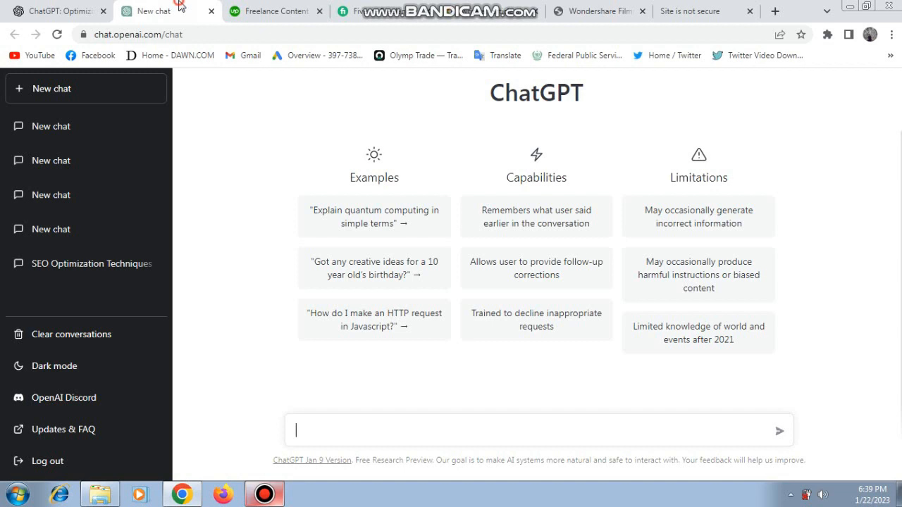
click(385, 427)
text(se)
text(te )
text(for 30 sec)
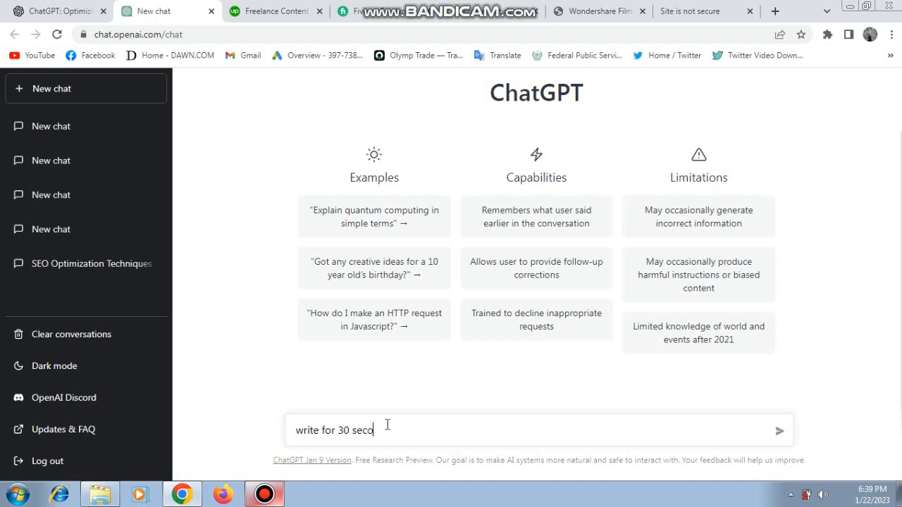
text(onds on seo optimization)
key(Return)
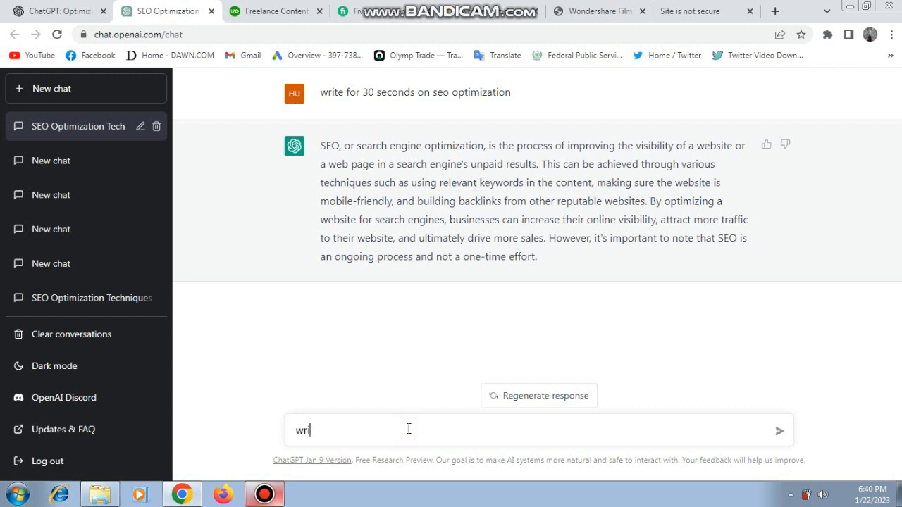
Submit a follow-up prompt in the same chat: "write c lanaguage code for calculator".
text(lanaguage code to)
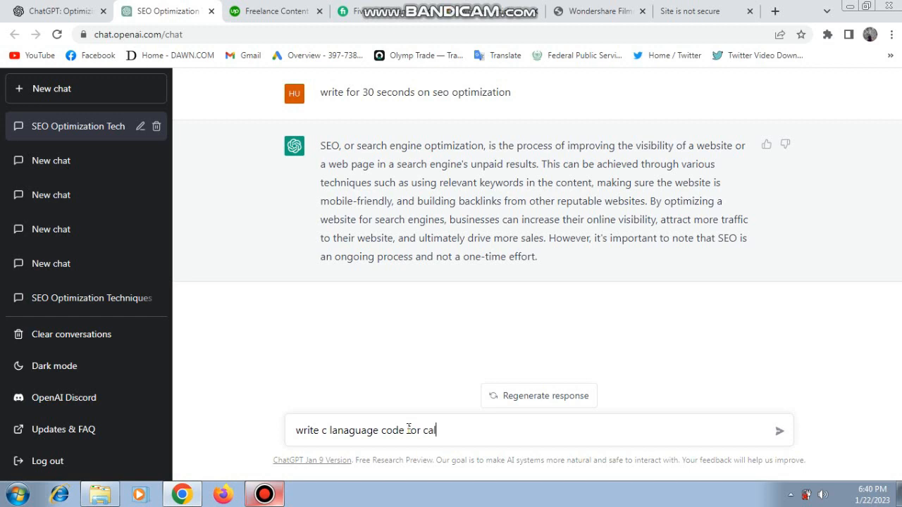
text(r calculator)
key(Return)
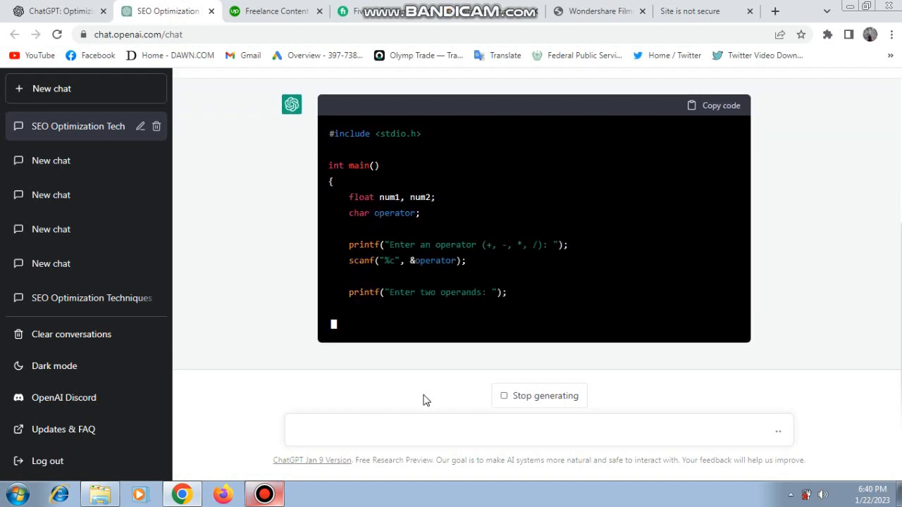
Switch to Upwork and look through the content writing job listings down to the Article Writers post.
click(275, 10)
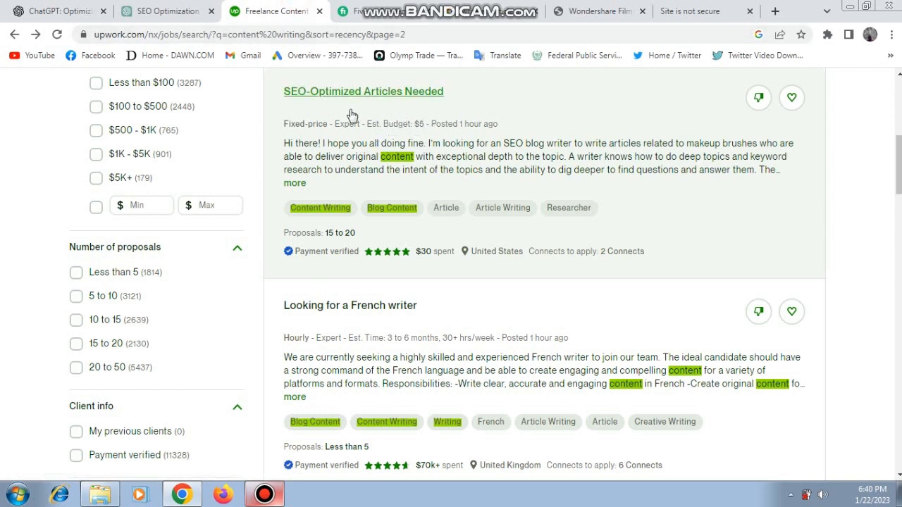
scroll(481, 257, down, 6)
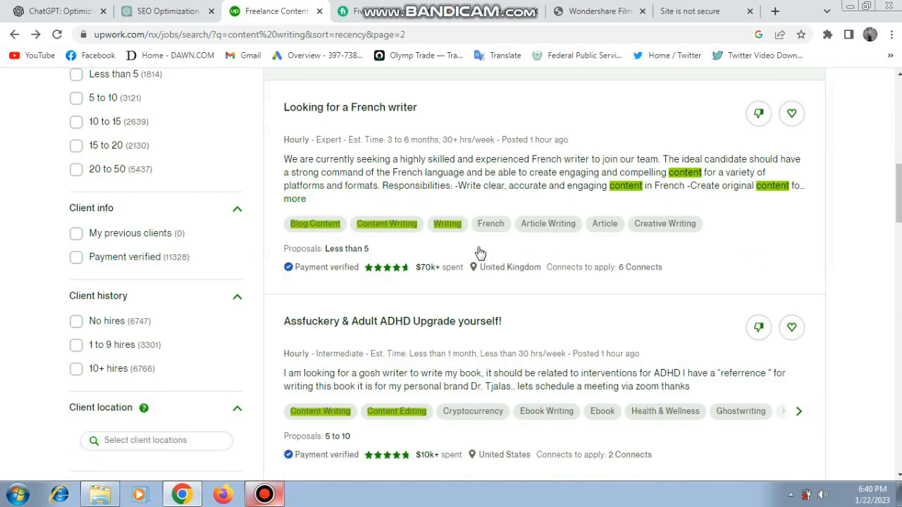
scroll(481, 256, down, 4)
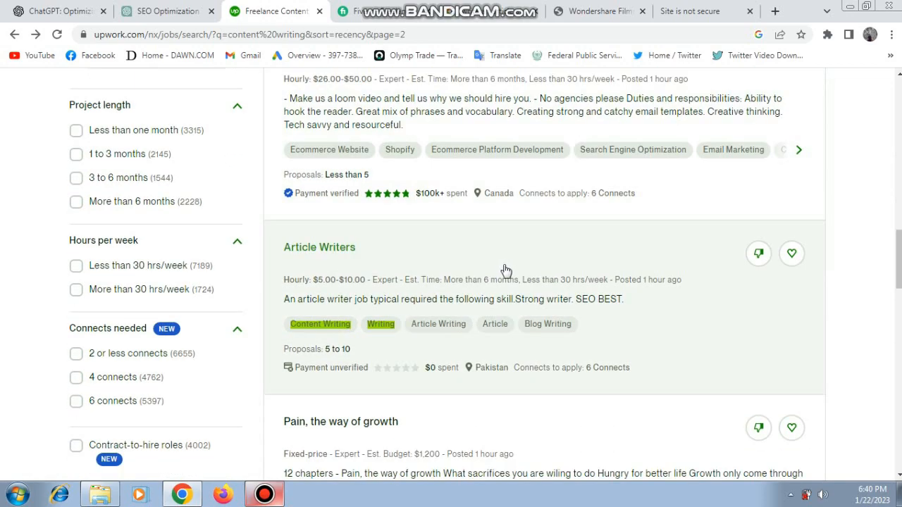
Browse the content writing listings down to Compose 2 mins script for VO and back up to Looking for a French writer.
scroll(553, 266, up, 4)
scroll(554, 265, down, 7)
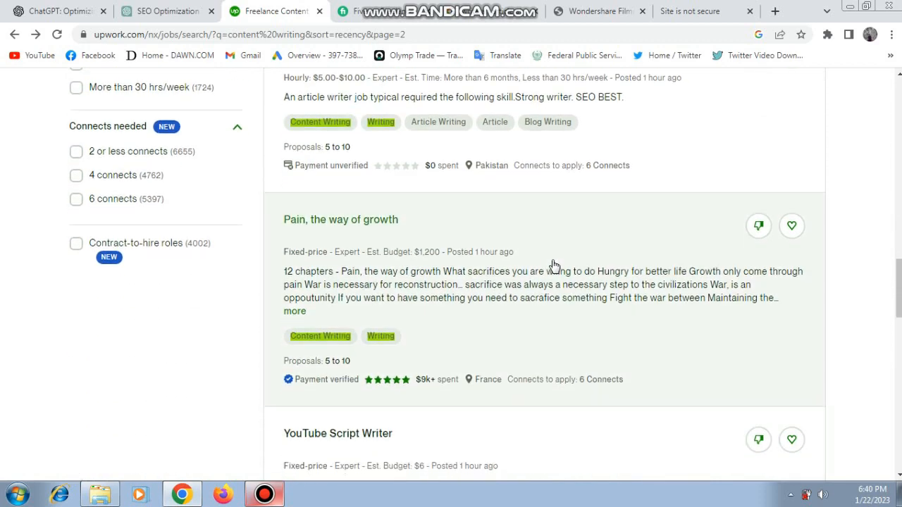
scroll(554, 266, down, 2)
scroll(557, 270, down, 2)
scroll(557, 270, down, 1)
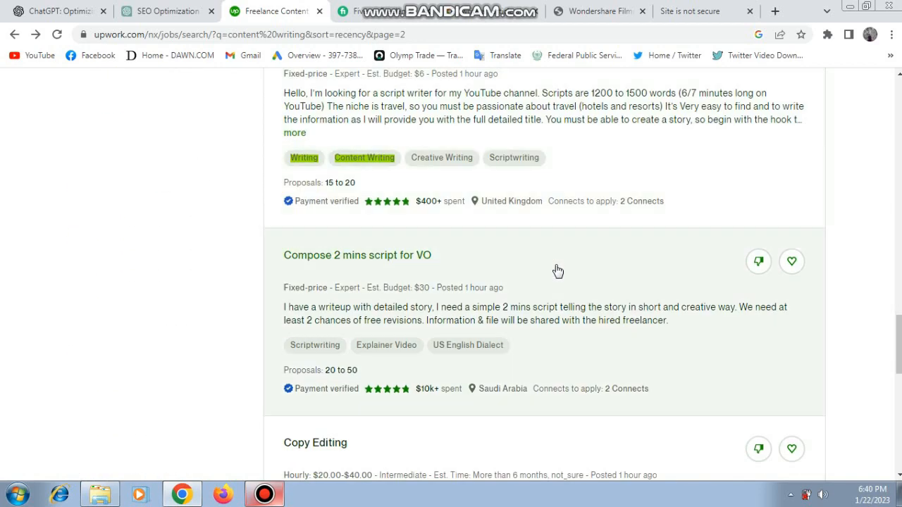
scroll(431, 251, up, 9)
scroll(432, 248, up, 2)
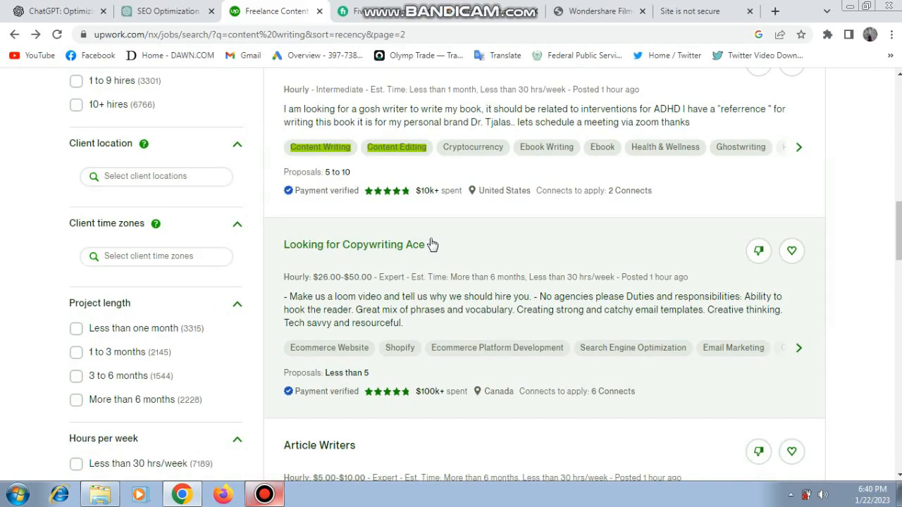
scroll(433, 243, up, 5)
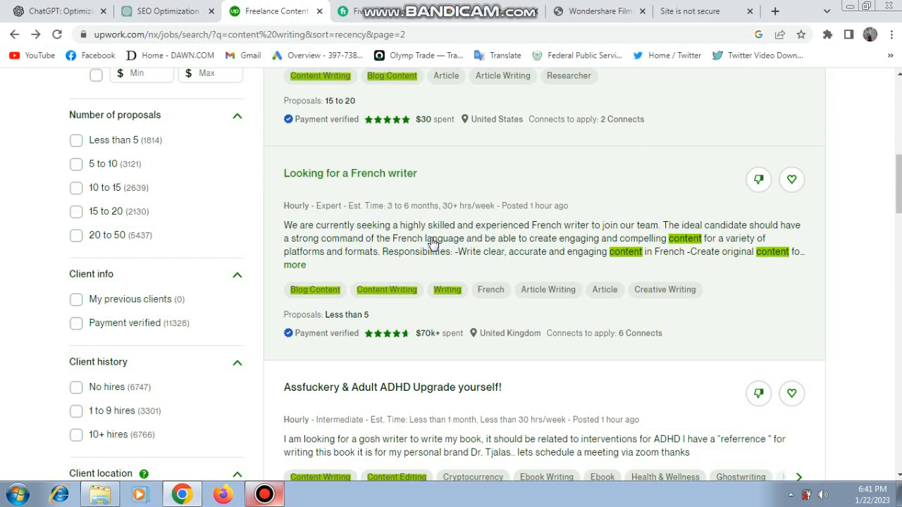
Switch to ChatGPT and review the generated C calculator code, its explanation and the earlier SEO optimization answer.
key(ctrl+shift+Tab)
scroll(521, 247, down, 5)
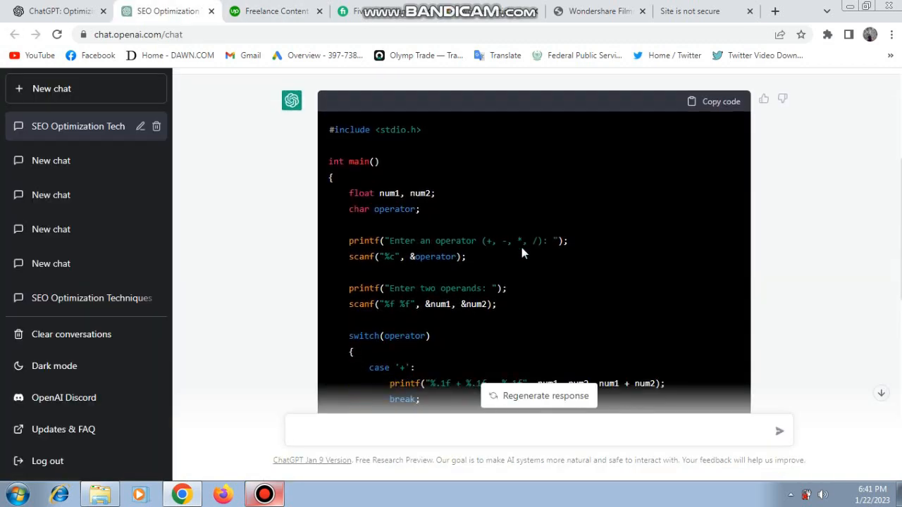
scroll(521, 244, down, 4)
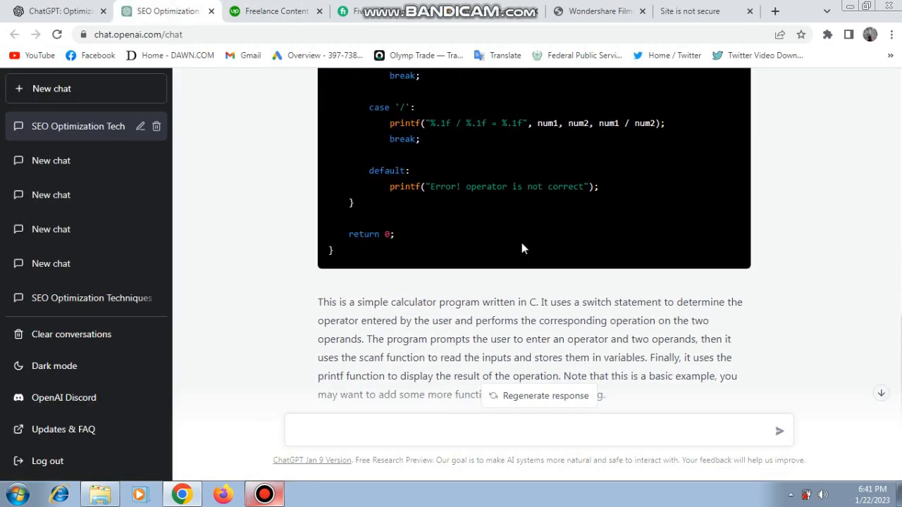
scroll(521, 245, up, 7)
scroll(522, 247, down, 5)
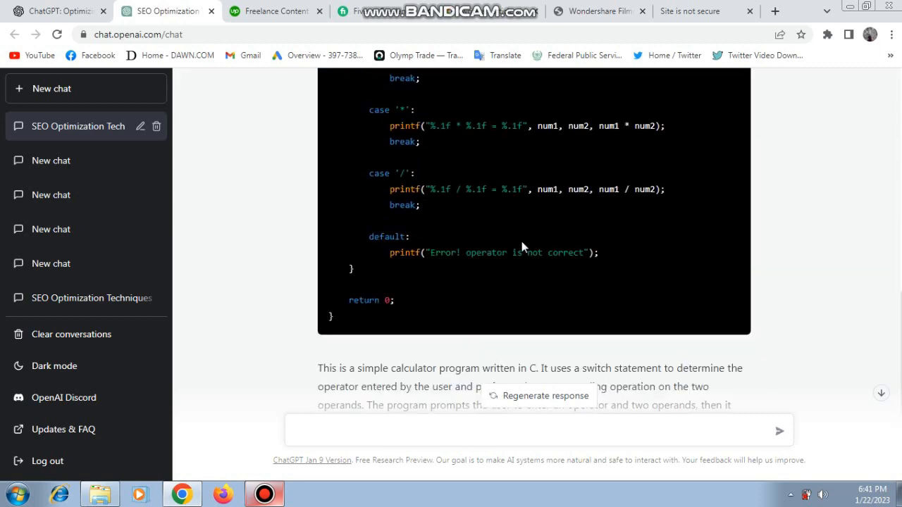
scroll(521, 247, up, 2)
scroll(522, 246, up, 6)
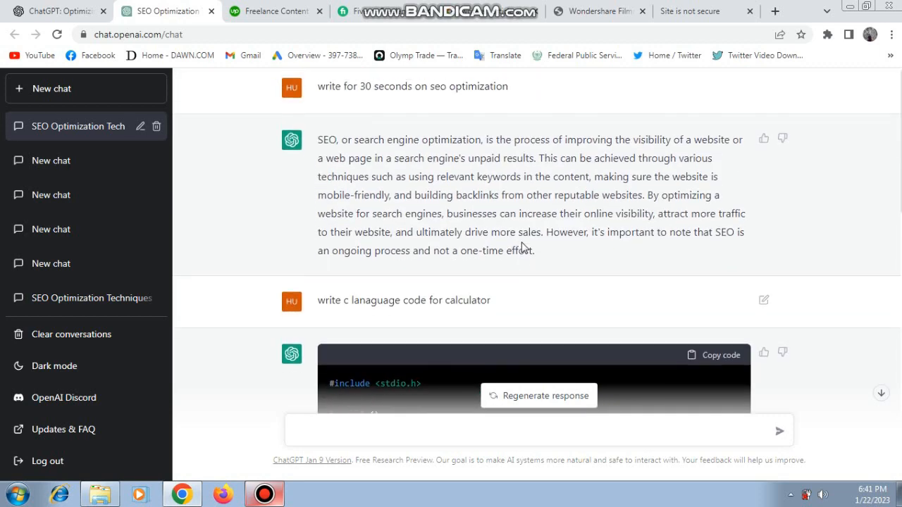
scroll(359, 240, down, 2)
scroll(357, 236, down, 9)
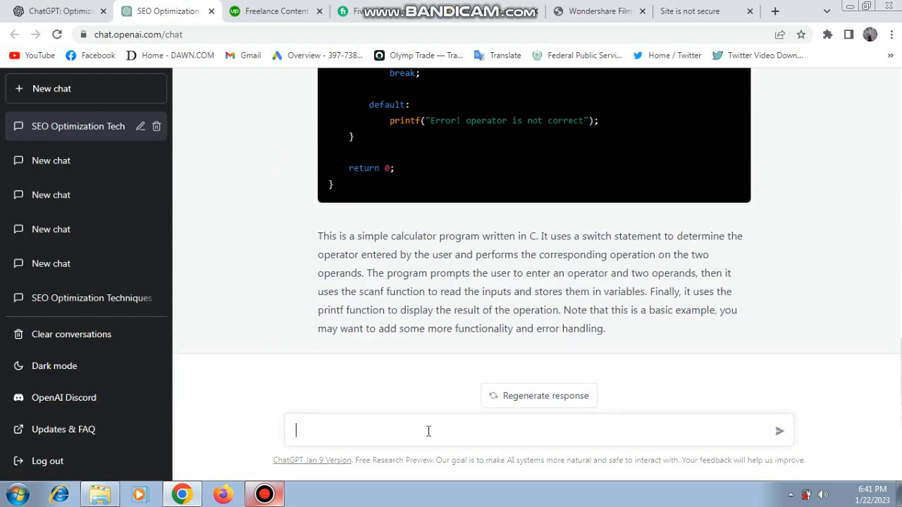
Submit the prompt "write essay on inflation" in the same chat and follow the response as it is generated.
text(write essay on in)
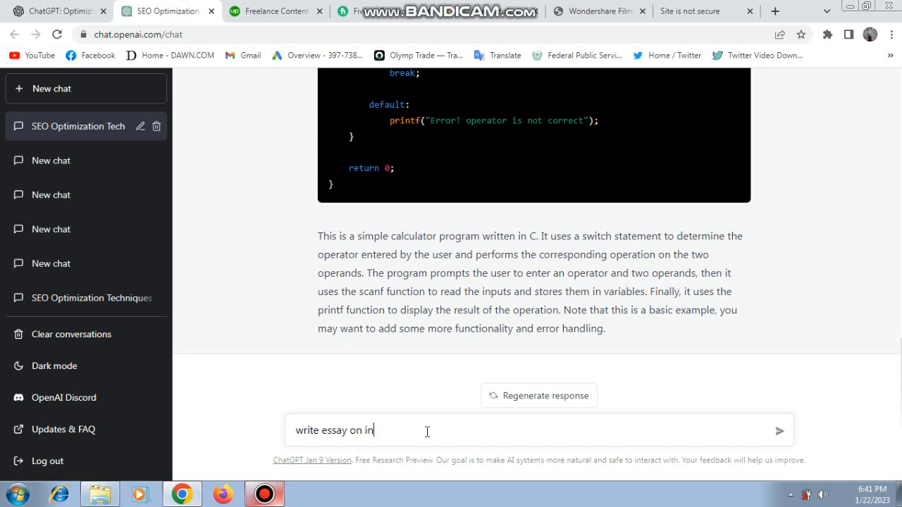
text(flation)
key(Return)
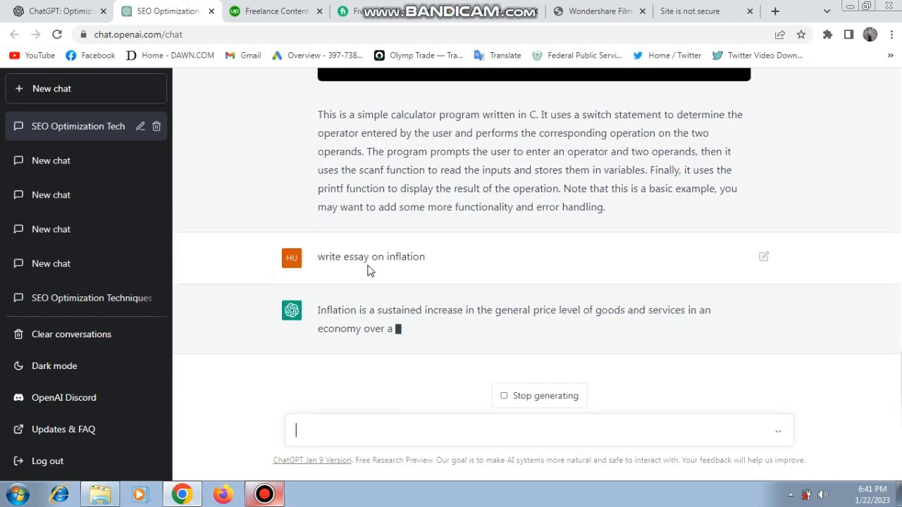
scroll(369, 267, up, 3)
scroll(371, 270, up, 4)
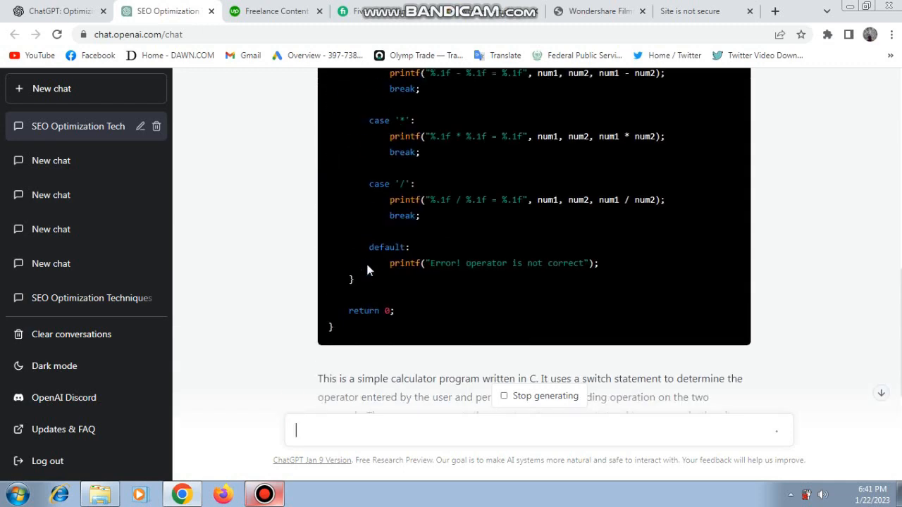
scroll(370, 271, down, 4)
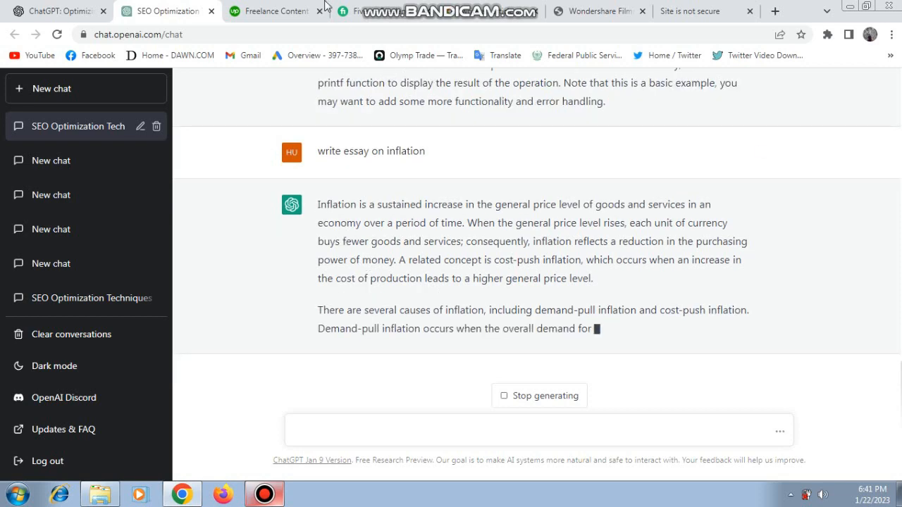
Glance at the Upwork job results and the Fiverr home page, and return to the ChatGPT inflation essay.
click(265, 7)
click(367, 11)
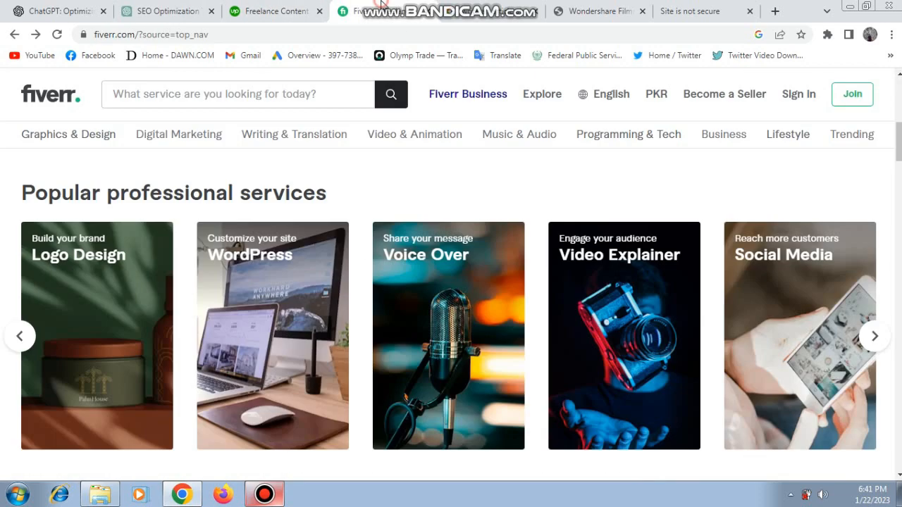
click(177, 10)
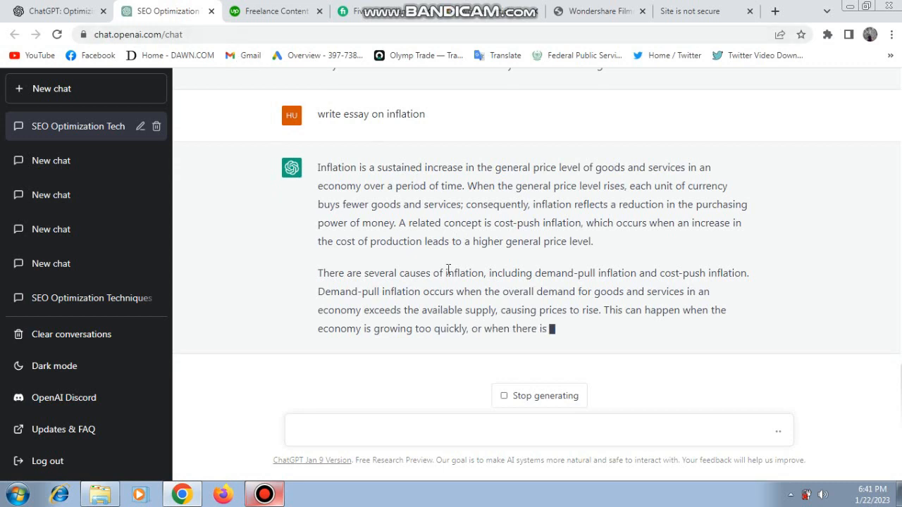